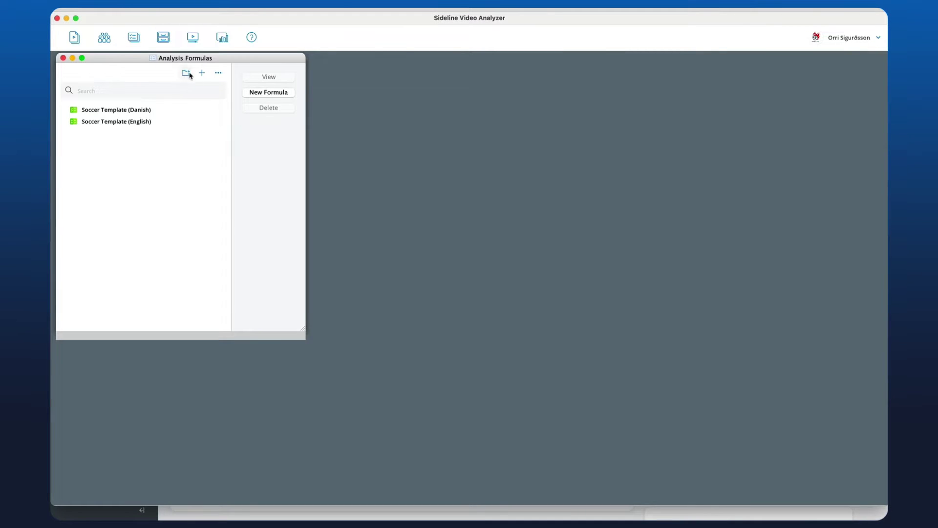
# Import the Wyscout-Team Based template from the Soccer library into the analysis formulas
pyautogui.click(218, 73)
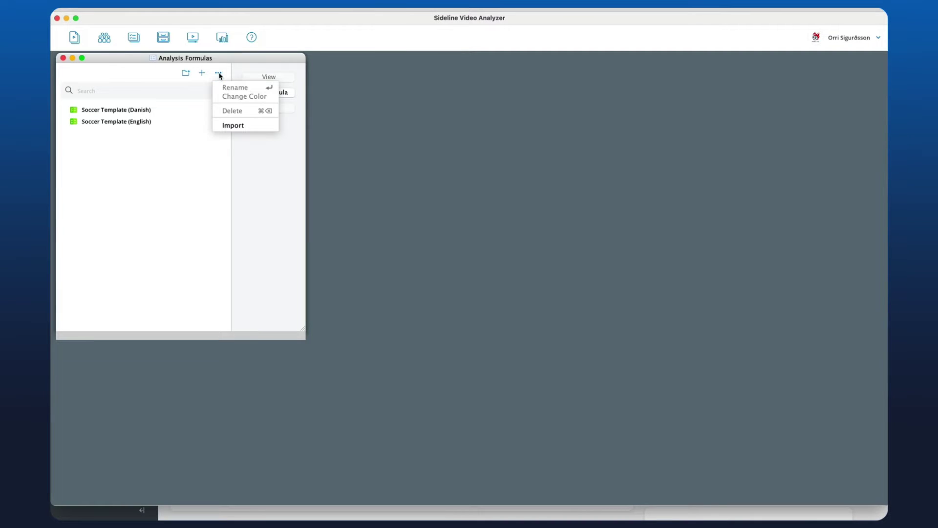
pyautogui.click(233, 126)
pyautogui.click(480, 236)
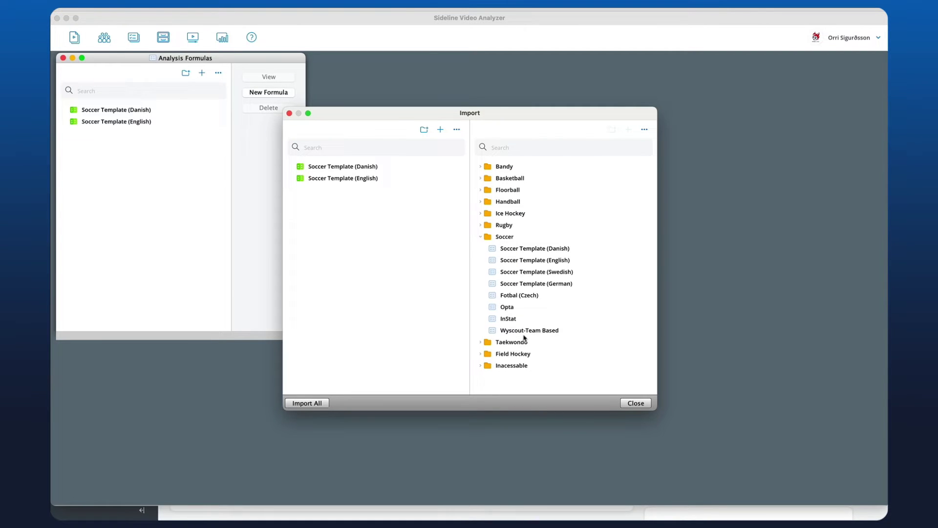
pyautogui.moveTo(525, 331); pyautogui.dragTo(371, 242)
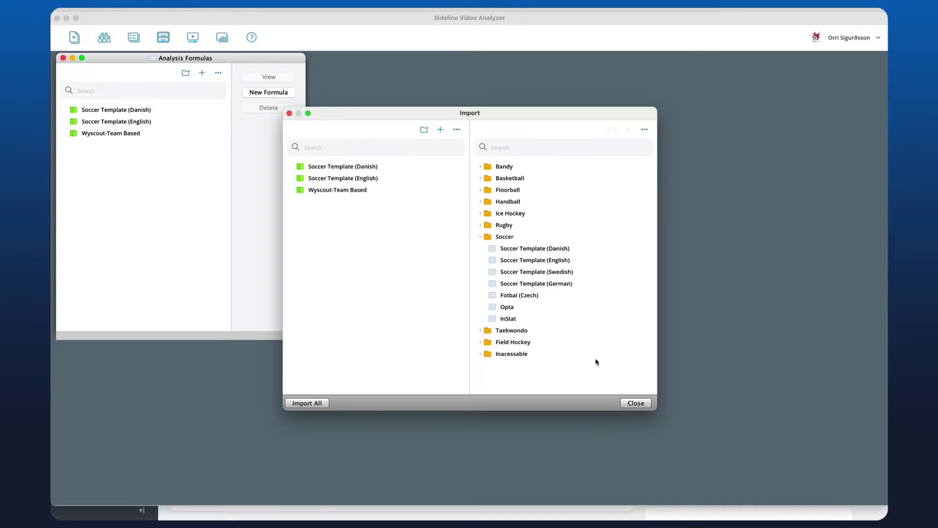
# Create a Denmark U-21 vs Slovakia U-21 game with linked video in Wyscout 2023 games
pyautogui.click(635, 403)
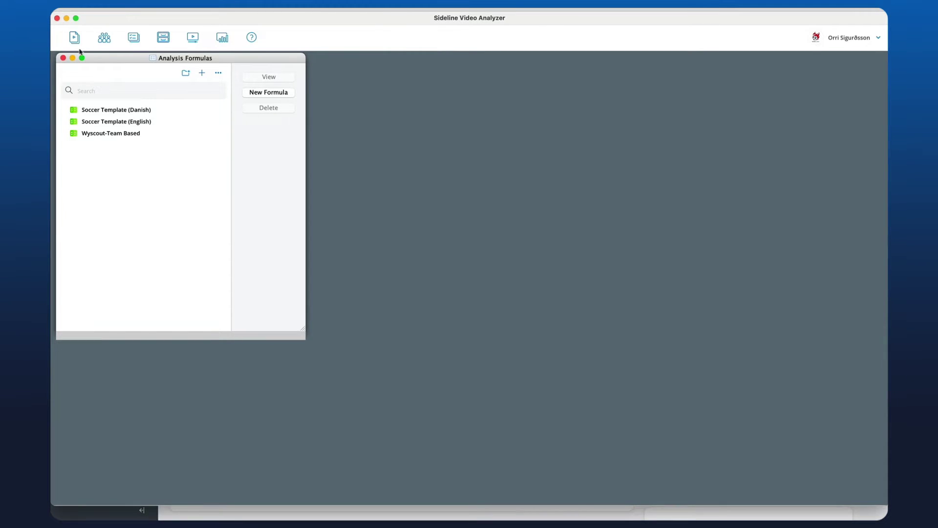
pyautogui.click(63, 58)
pyautogui.click(74, 38)
pyautogui.click(120, 253)
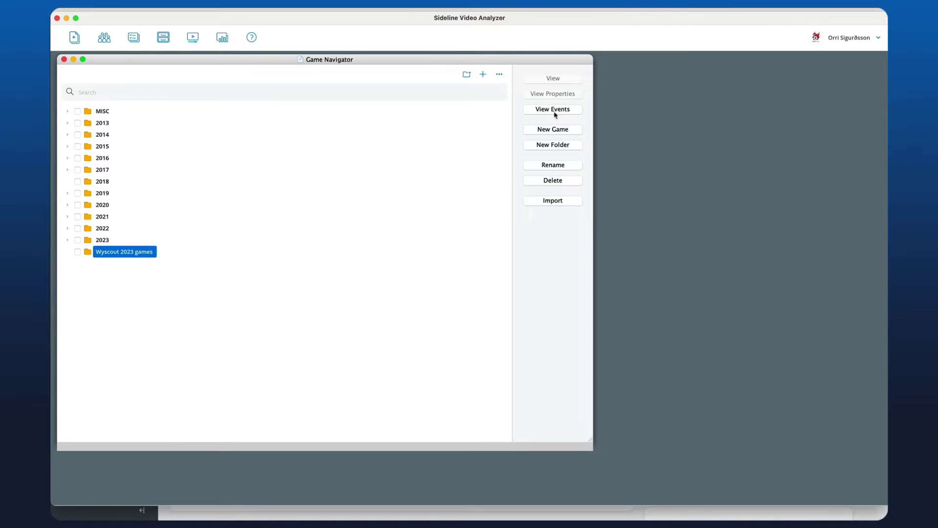
pyautogui.click(559, 131)
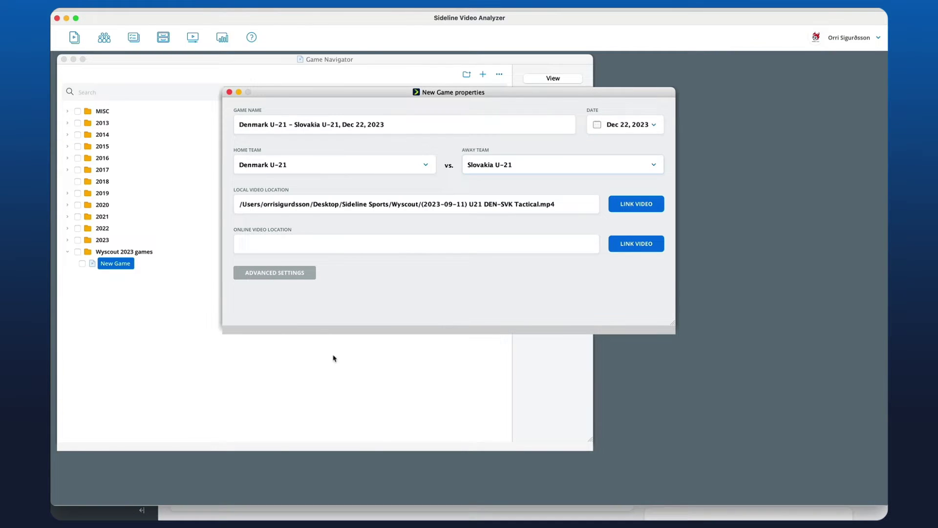
pyautogui.click(229, 91)
# Start a Wyscout XML import on the Denmark–Slovakia game with the Wyscout-Team Based formula
pyautogui.rightClick(137, 267)
pyautogui.moveTo(162, 431)
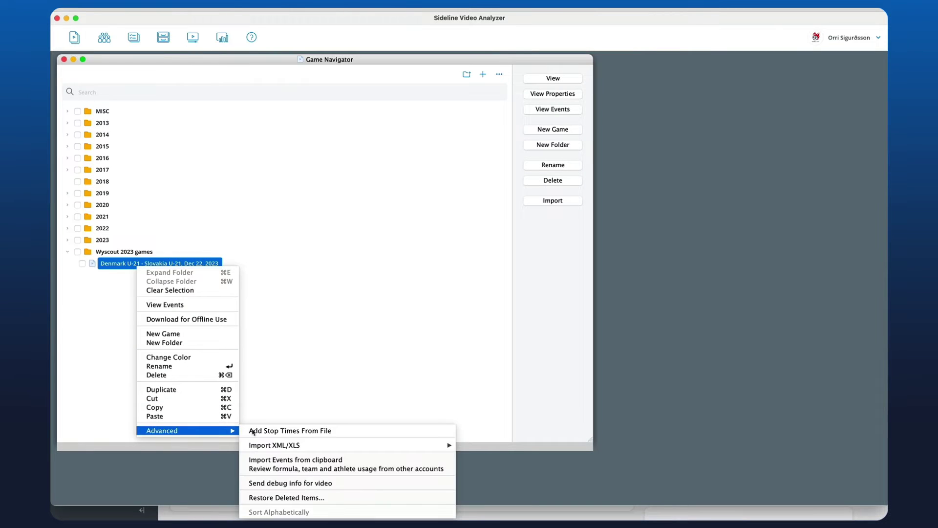
pyautogui.moveTo(275, 445)
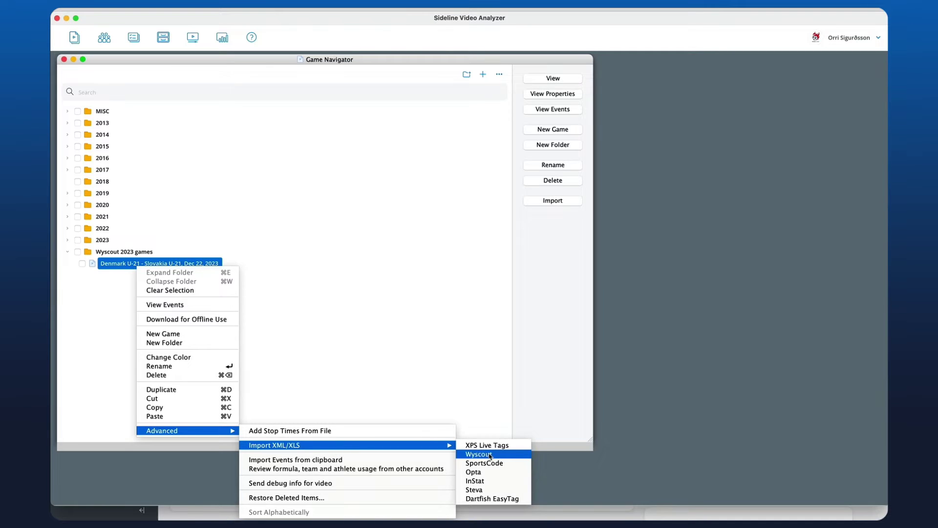
pyautogui.click(492, 454)
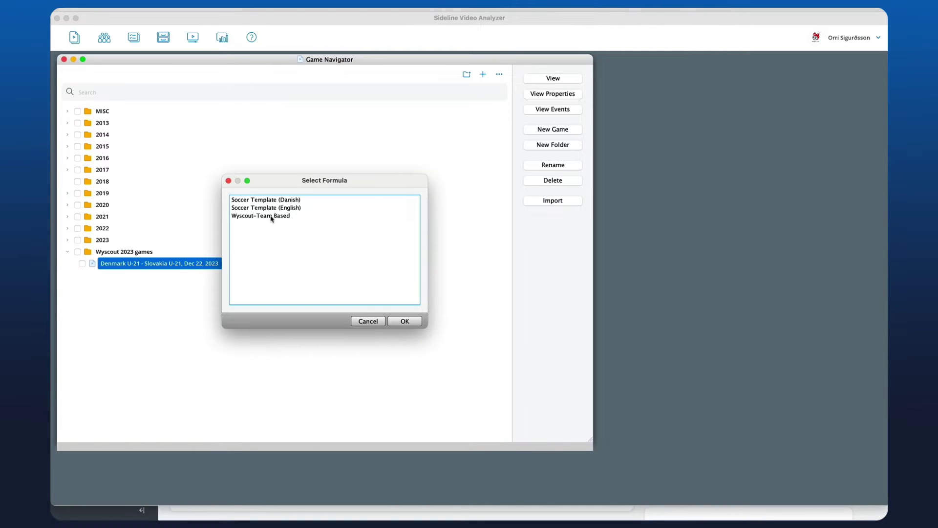
pyautogui.click(271, 217)
pyautogui.click(405, 322)
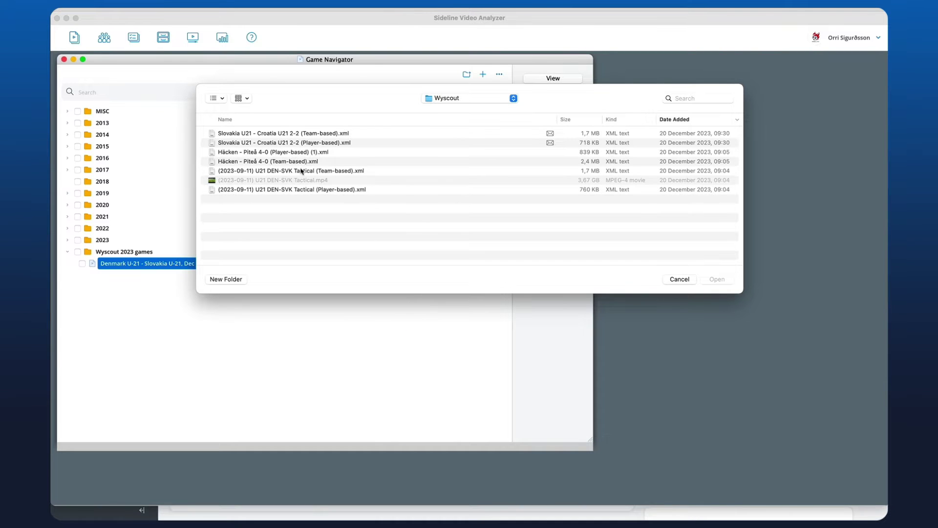
# Import the DEN-SVK Tactical team-based XML file, confirming all 470 events
pyautogui.click(300, 171)
pyautogui.click(716, 279)
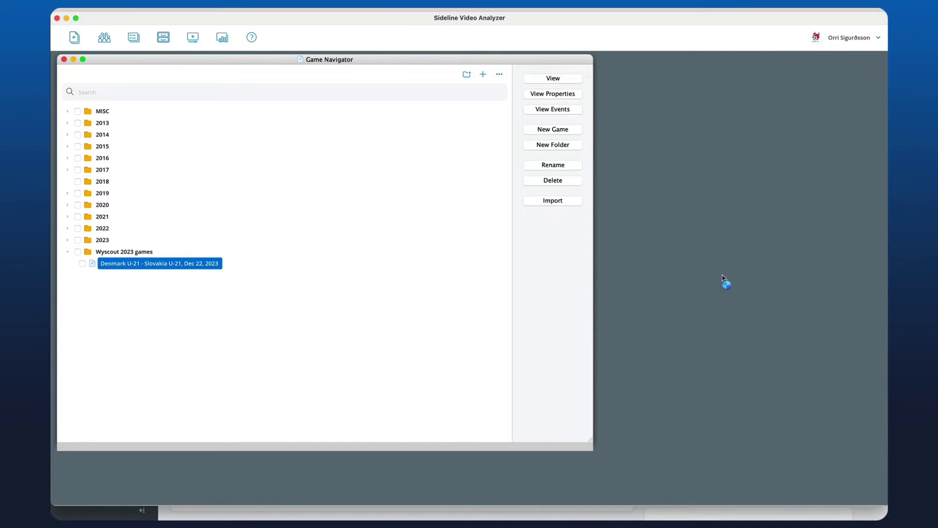
pyautogui.scroll(-10, 679, 320)
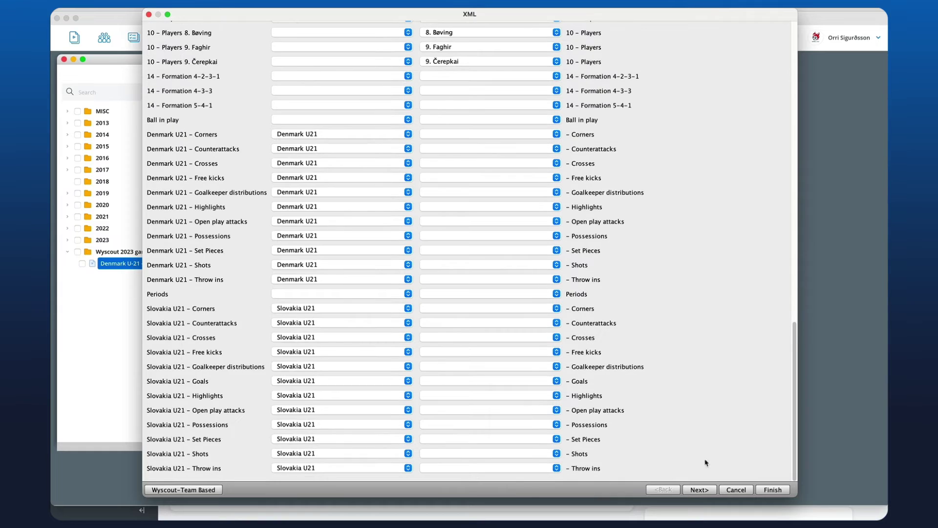
pyautogui.click(700, 489)
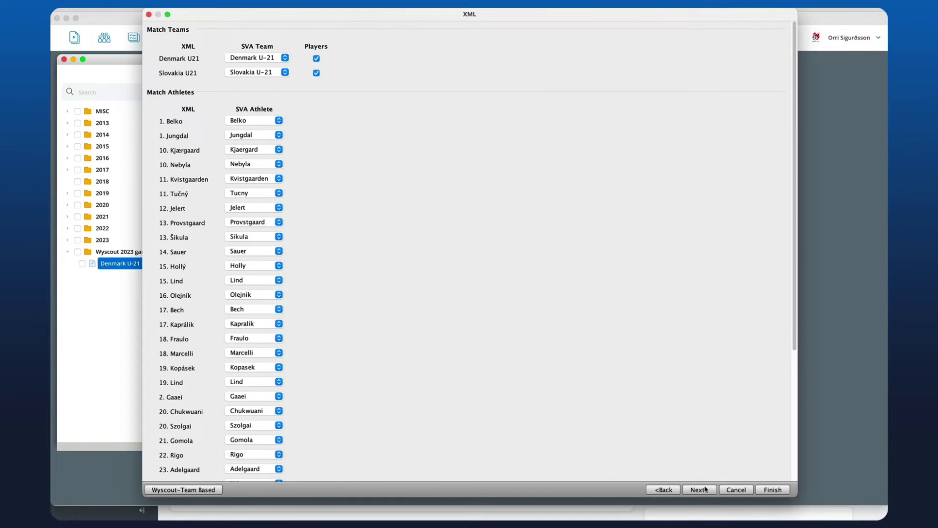
pyautogui.click(705, 488)
pyautogui.click(772, 488)
pyautogui.click(580, 277)
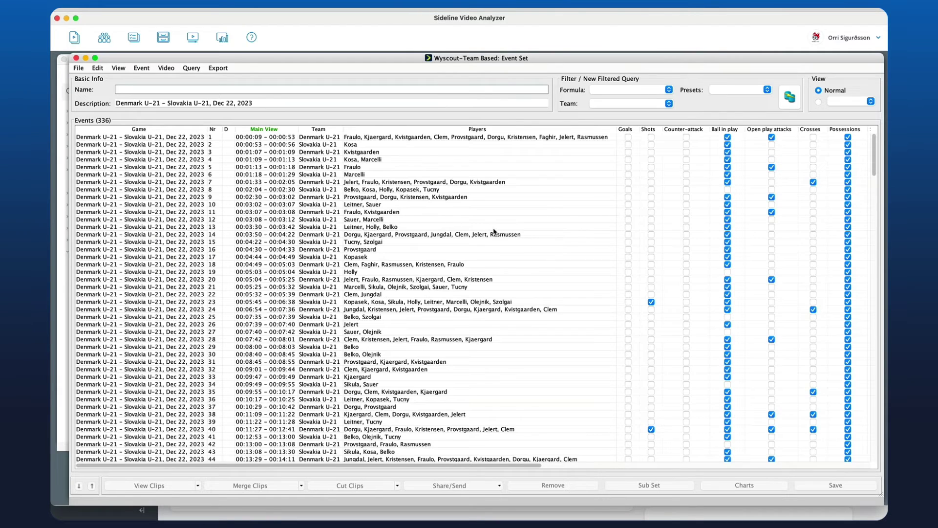
pyautogui.hscroll(10, 493, 231)
pyautogui.hscroll(-10, 493, 231)
# Close the 336-event set and clear the game selection
pyautogui.press('super+w')
pyautogui.click(308, 327)
# Launch a Wyscout XML import for the Slovakia–Croatia game using the first XML file
pyautogui.click(133, 251)
pyautogui.rightClick(164, 275)
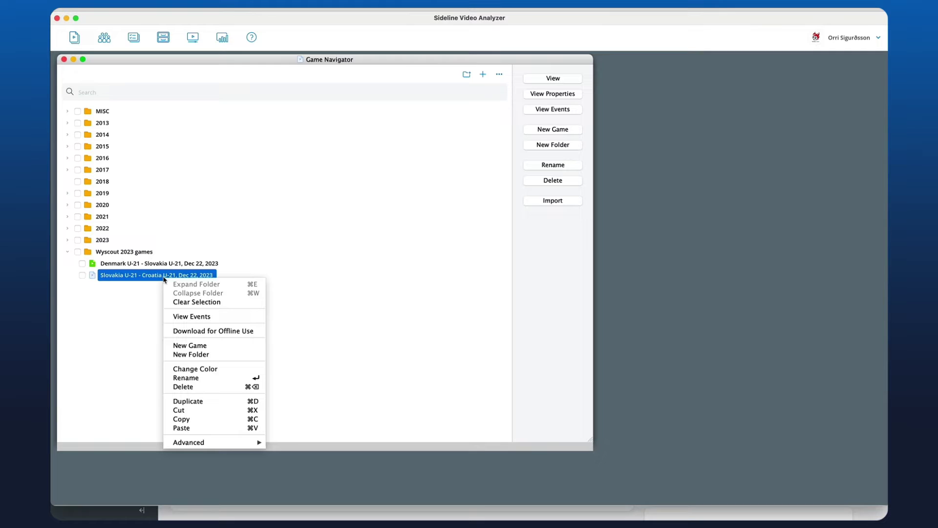
pyautogui.moveTo(300, 376)
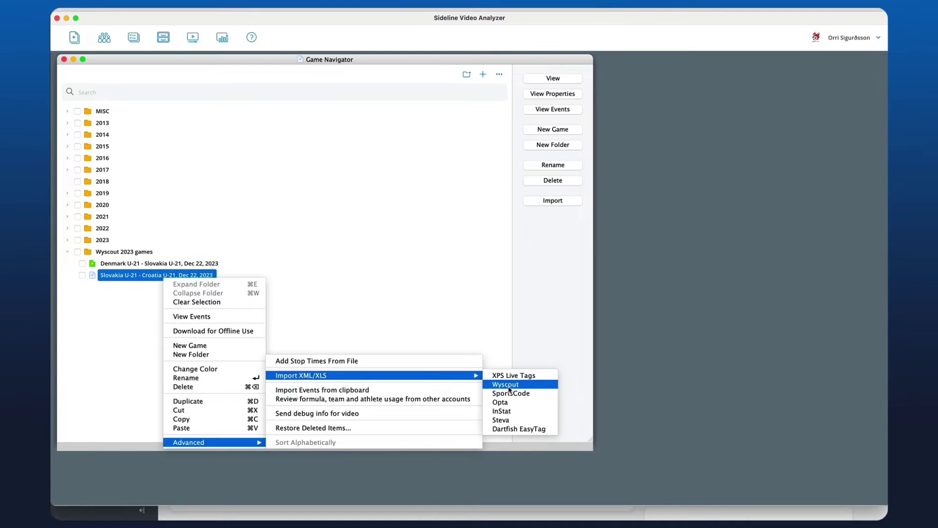
pyautogui.click(510, 386)
pyautogui.click(408, 322)
pyautogui.click(315, 135)
pyautogui.click(722, 282)
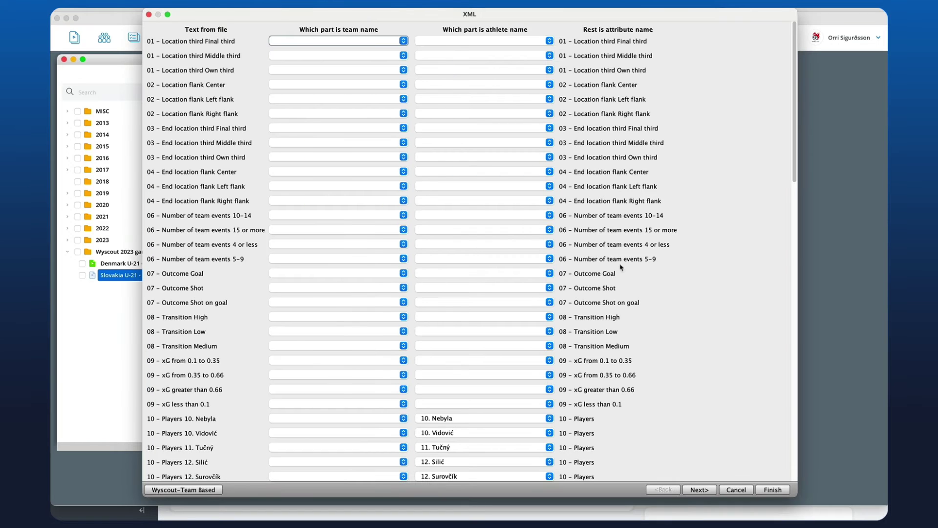
pyautogui.scroll(-5, 637, 316)
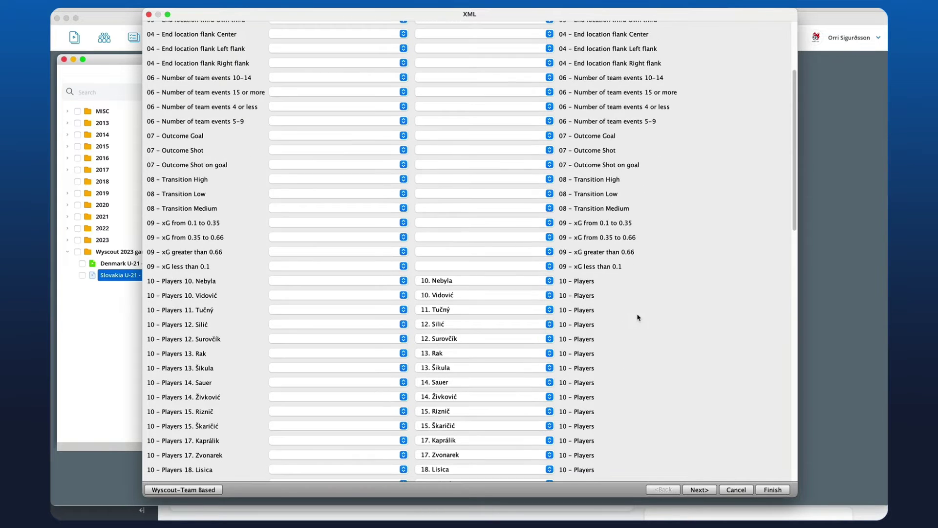
pyautogui.click(549, 279)
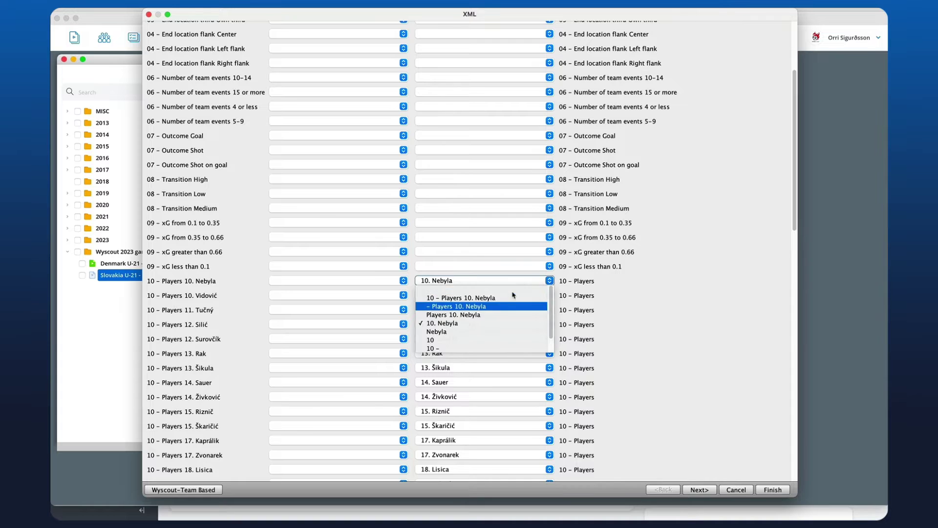
pyautogui.click(498, 306)
pyautogui.click(548, 280)
pyautogui.click(488, 323)
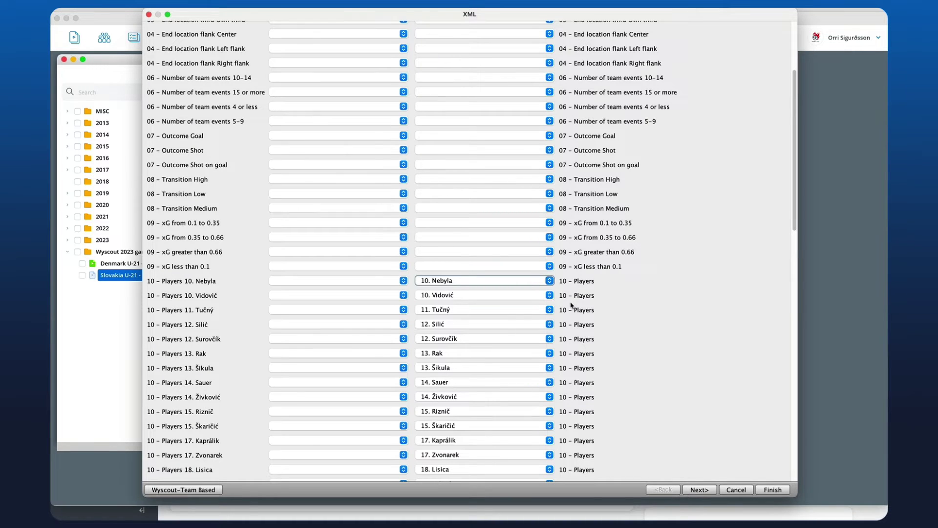
pyautogui.scroll(-5, 506, 316)
pyautogui.scroll(-4, 506, 316)
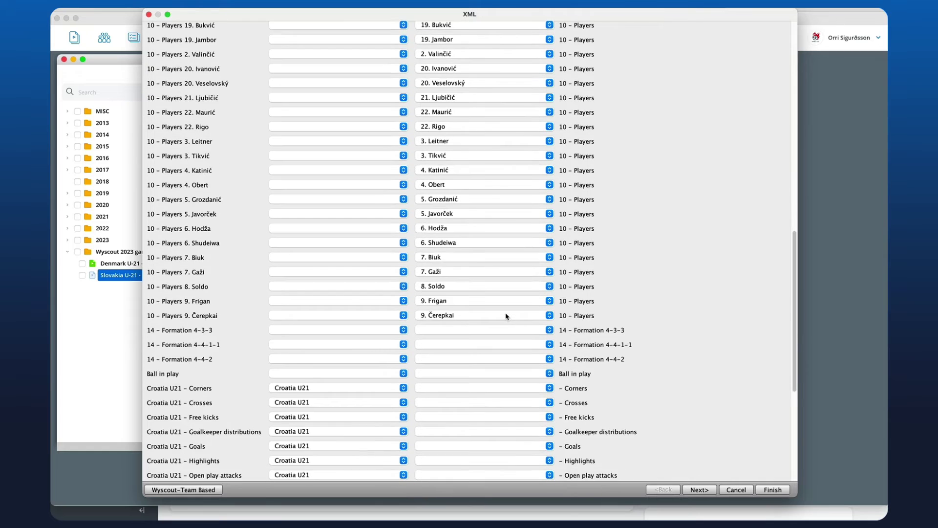
pyautogui.scroll(-2, 506, 316)
pyautogui.scroll(-5, 506, 315)
pyautogui.click(292, 205)
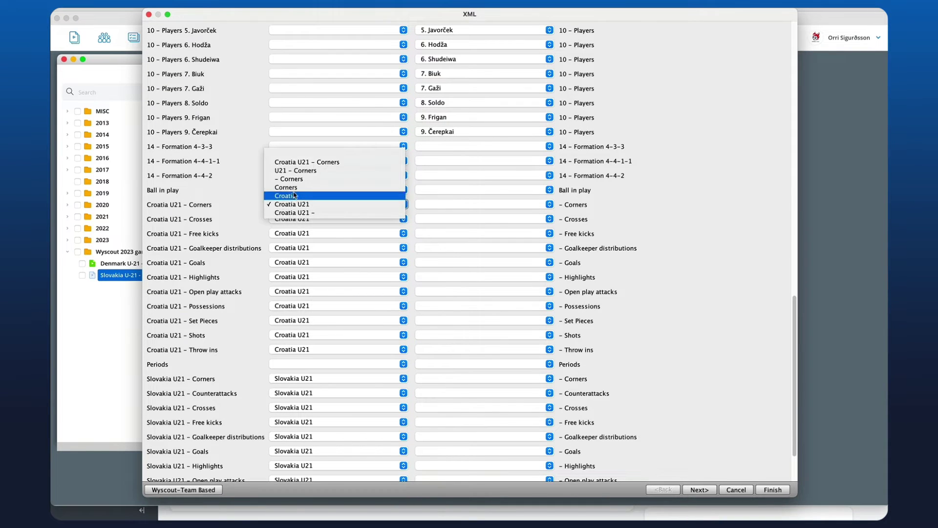
pyautogui.click(307, 162)
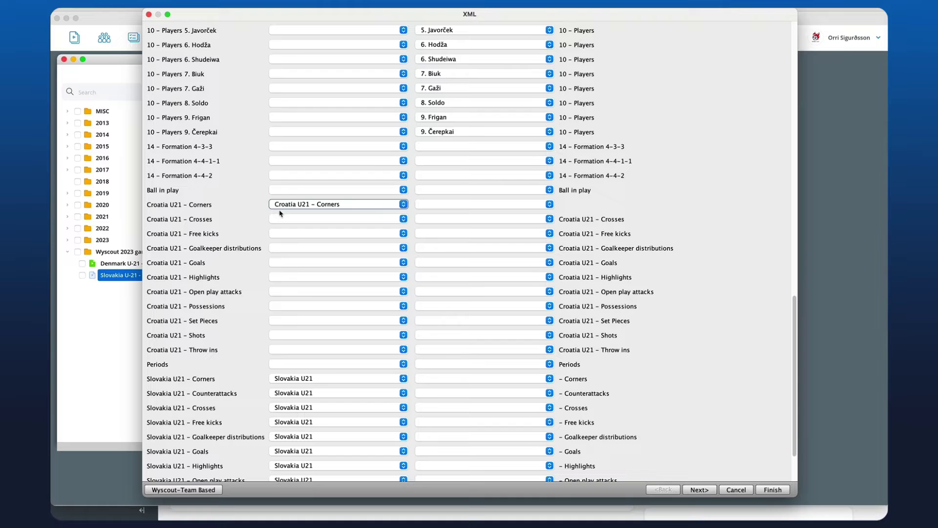
pyautogui.click(304, 209)
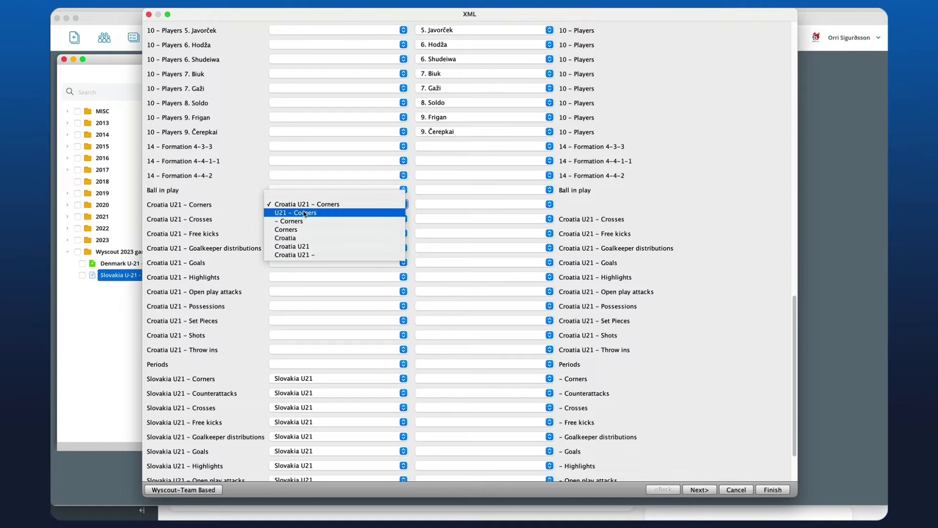
pyautogui.click(306, 248)
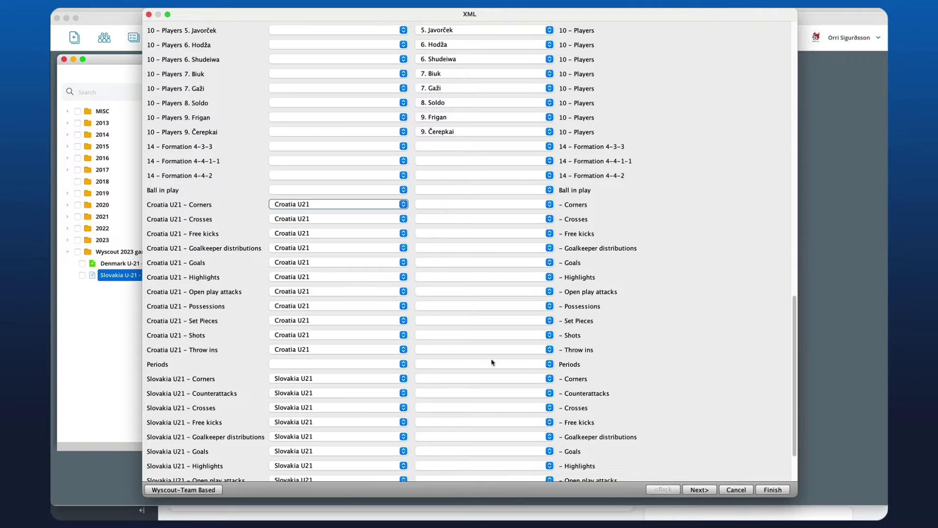
pyautogui.scroll(-5, 647, 355)
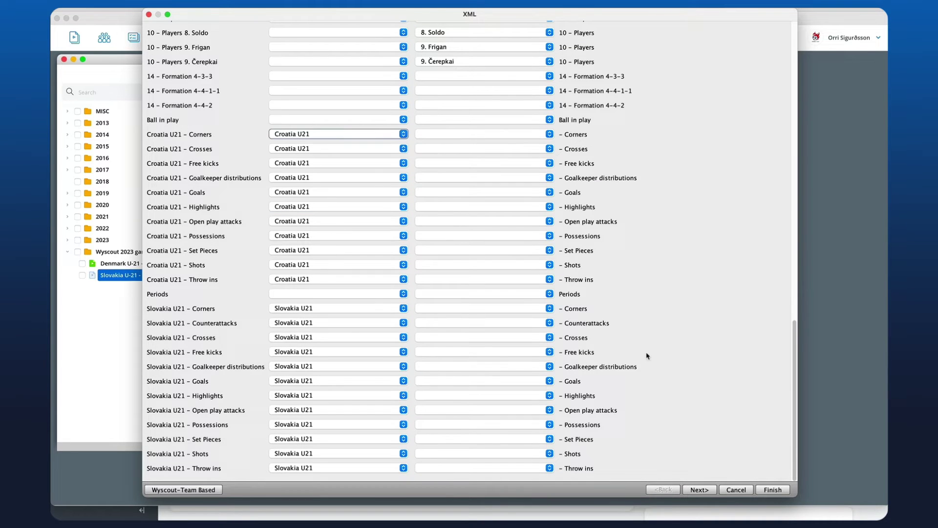
# Keep Nebyla matched to the Nebyla athlete in the Match Athletes list
pyautogui.click(707, 494)
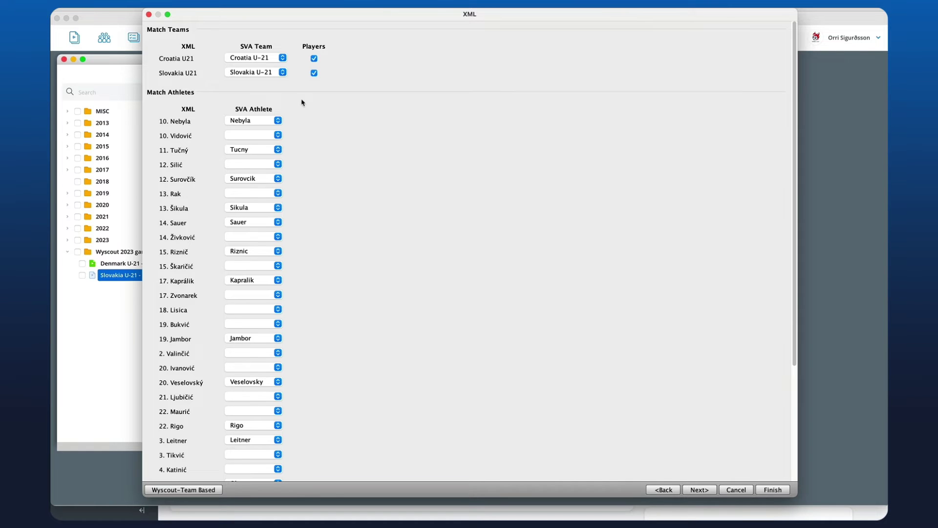
pyautogui.click(277, 121)
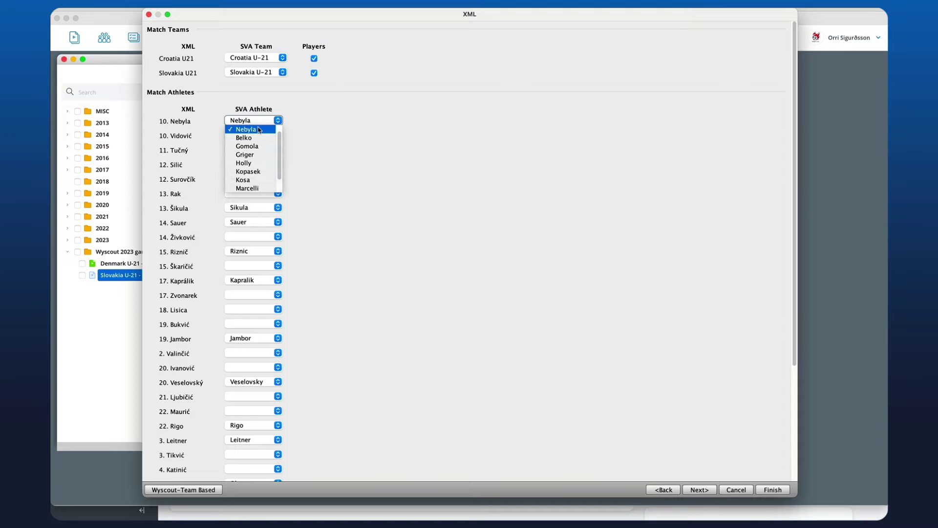
pyautogui.click(259, 130)
pyautogui.scroll(-5, 321, 308)
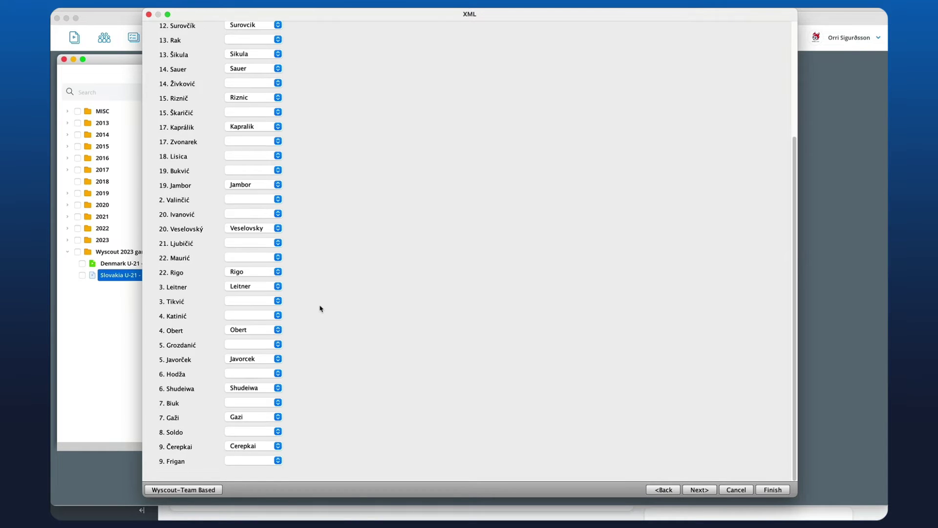
# Move on to tag mapping and select the 14 – Formation 4-4-2 tag
pyautogui.click(699, 490)
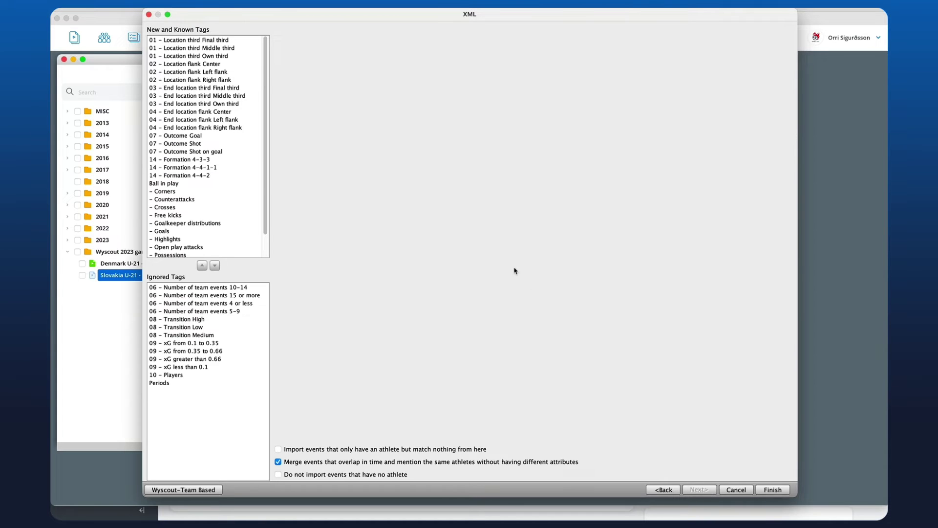
pyautogui.scroll(-2, 218, 149)
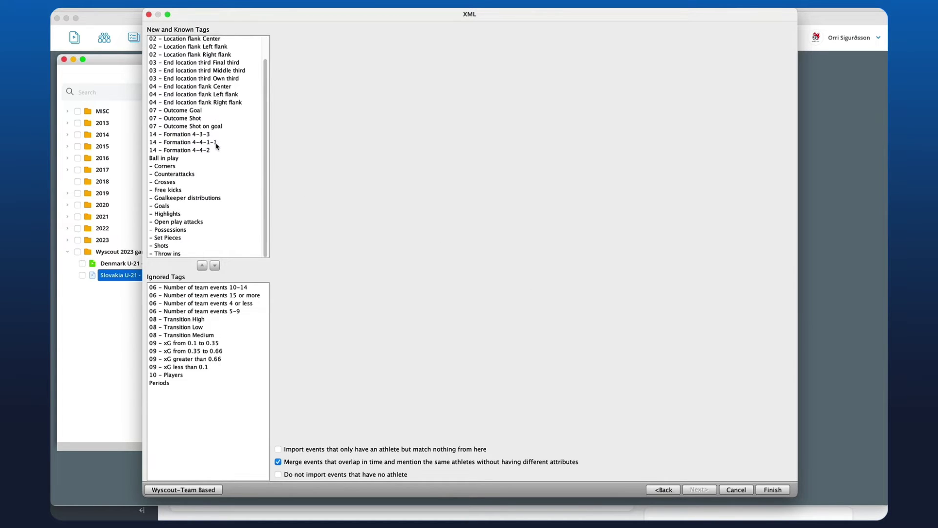
pyautogui.scroll(2, 216, 146)
pyautogui.click(192, 89)
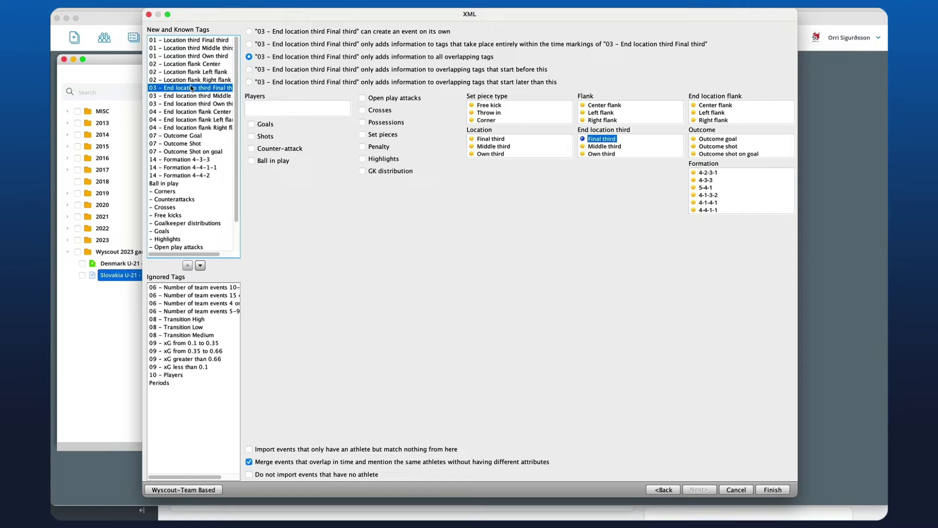
pyautogui.click(194, 177)
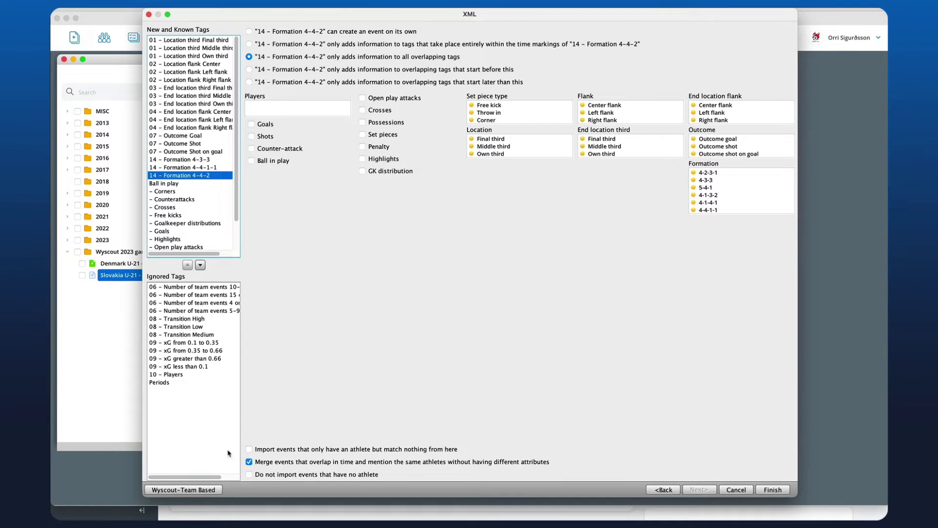
# Add a 4-4-2 branch under the Formation root in Wyscout-Team Based and save
pyautogui.click(200, 490)
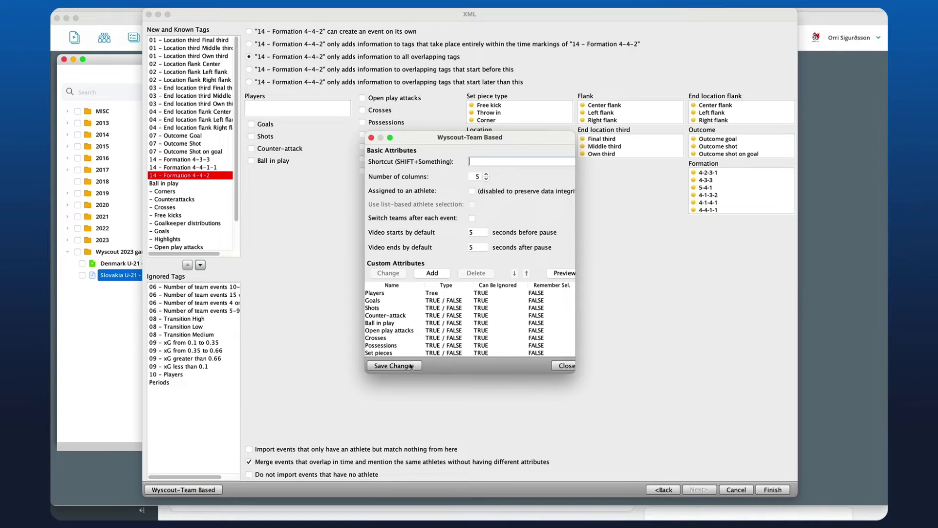
pyautogui.moveTo(575, 372); pyautogui.dragTo(734, 386)
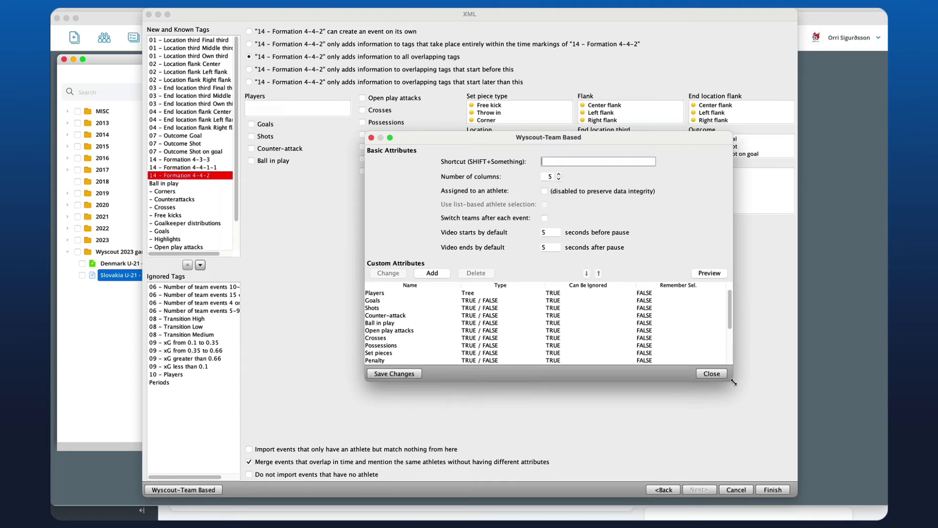
pyautogui.scroll(-5, 403, 315)
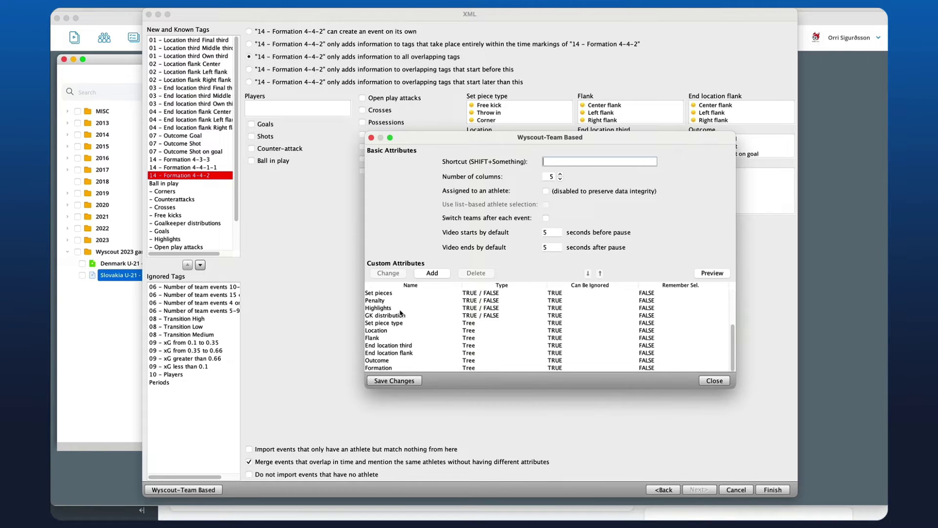
pyautogui.click(381, 368)
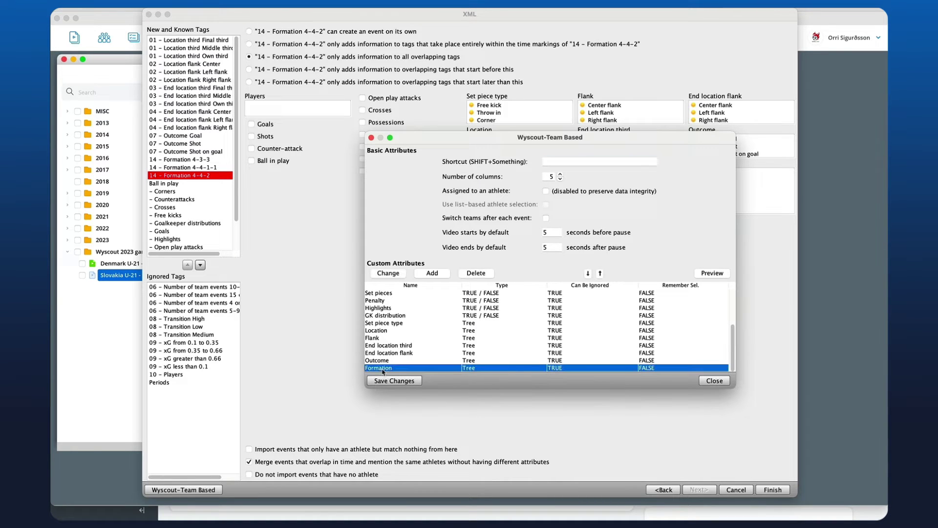
pyautogui.click(396, 276)
pyautogui.click(413, 284)
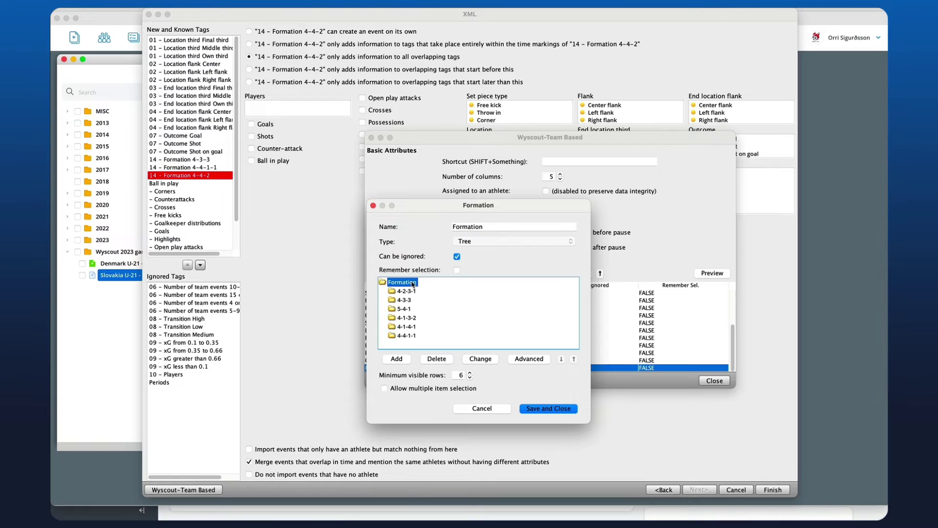
pyautogui.click(398, 358)
pyautogui.write('4-4-2')
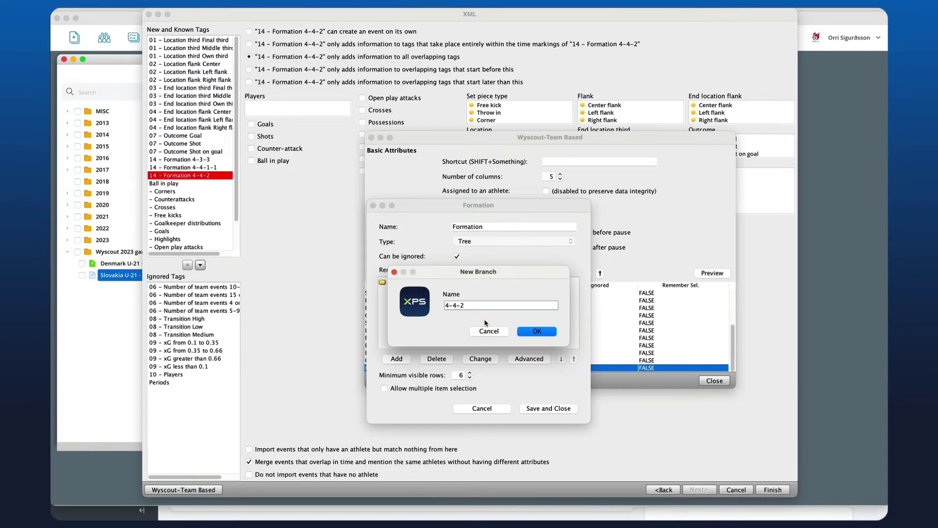
pyautogui.click(535, 331)
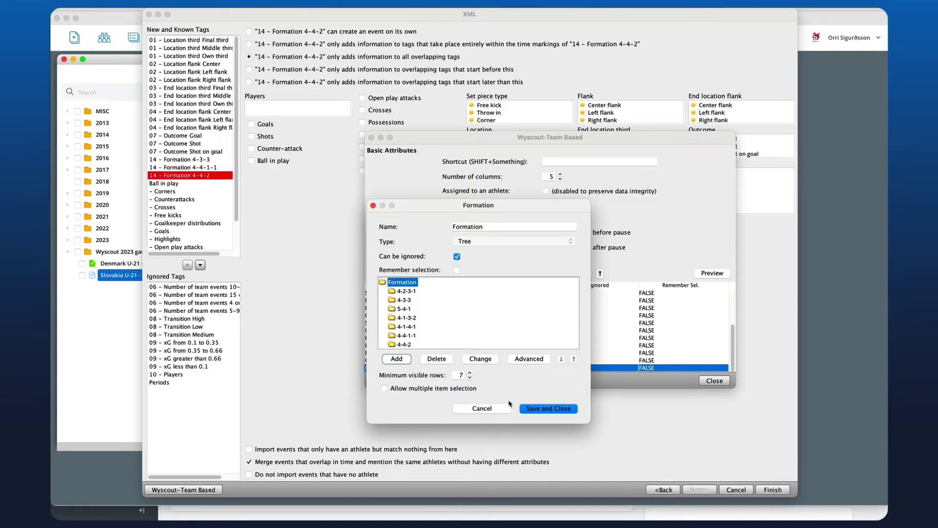
pyautogui.click(559, 409)
pyautogui.moveTo(736, 384); pyautogui.dragTo(754, 413)
pyautogui.scroll(3, 401, 311)
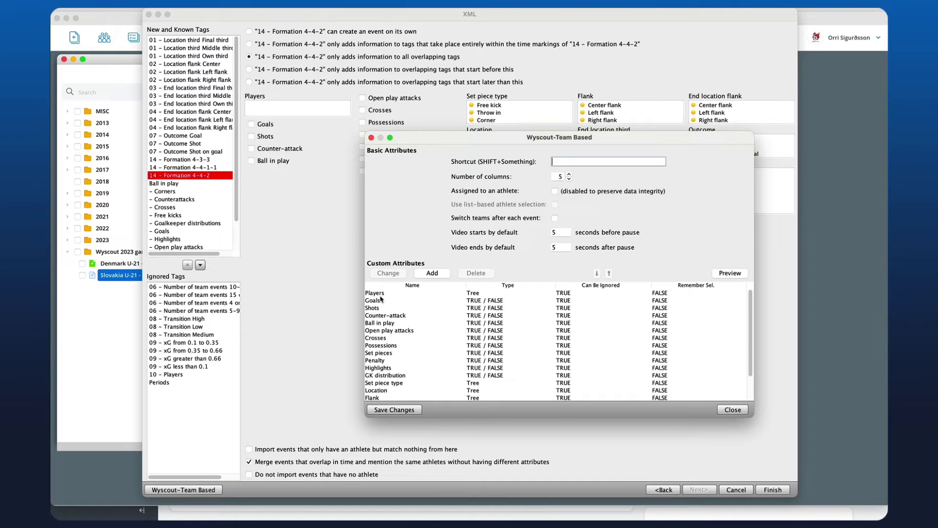
pyautogui.click(379, 339)
pyautogui.click(609, 274)
pyautogui.click(597, 274)
pyautogui.click(597, 273)
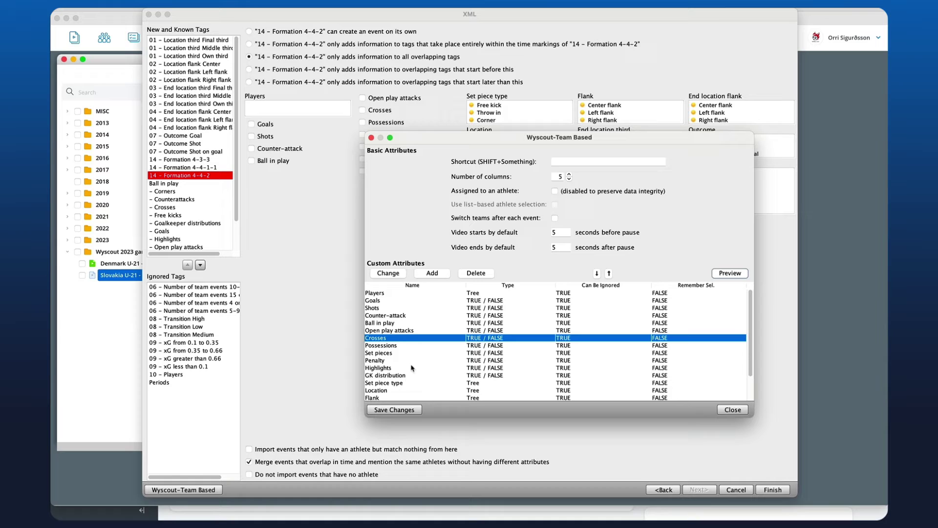
# Assign the 4-4-2 Formation value to the 14 – Formation 4-4-2 tag
pyautogui.click(737, 410)
pyautogui.click(189, 168)
pyautogui.click(705, 217)
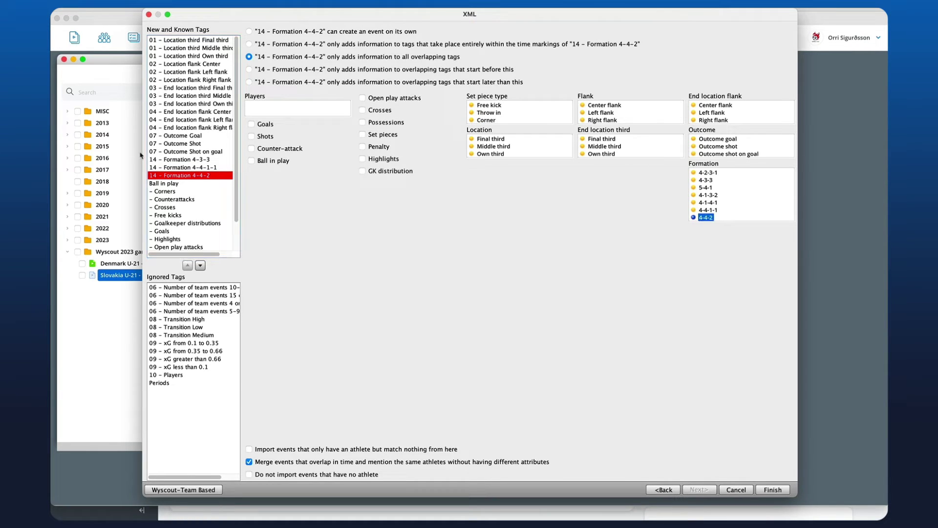
pyautogui.click(178, 168)
pyautogui.click(180, 176)
pyautogui.moveTo(236, 184); pyautogui.dragTo(241, 243)
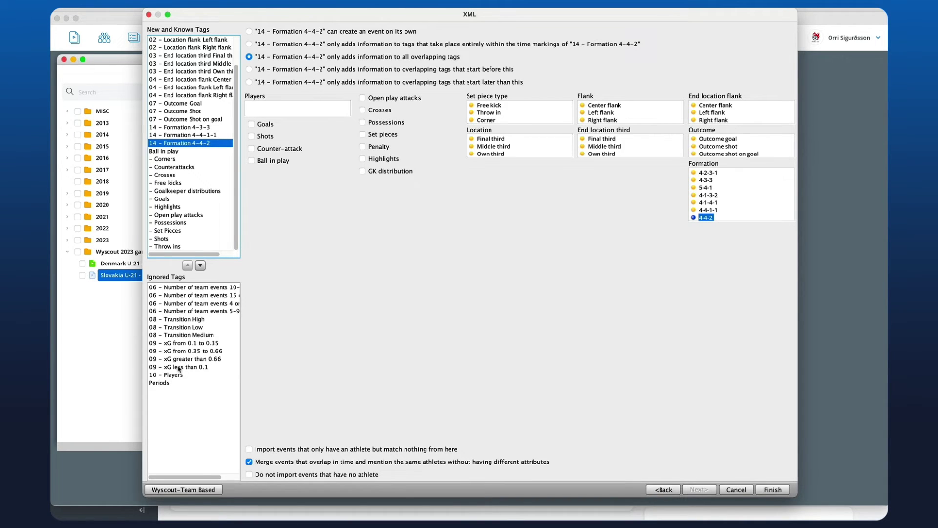
# Move 08 - Transition High from ignored to imported tags and reopen the enlarged formula settings
pyautogui.click(187, 322)
pyautogui.click(189, 266)
pyautogui.scroll(-1, 199, 209)
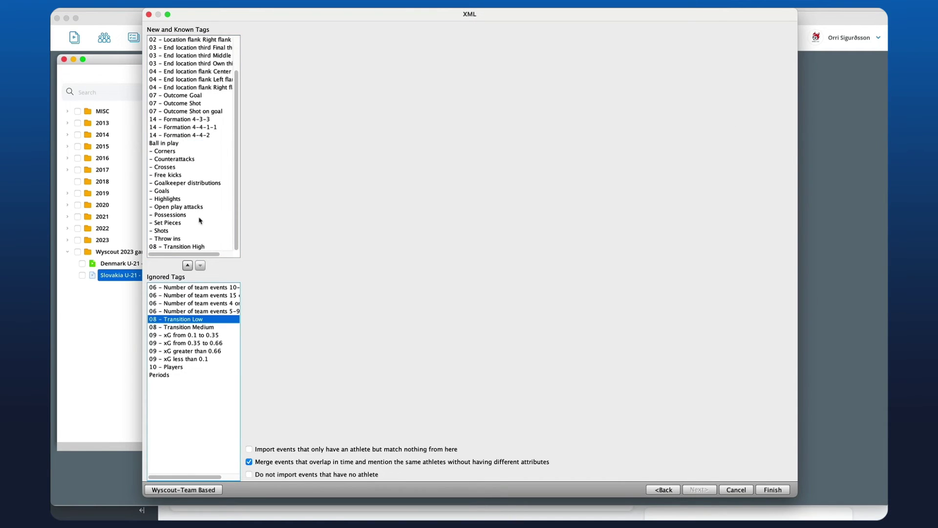
pyautogui.click(176, 248)
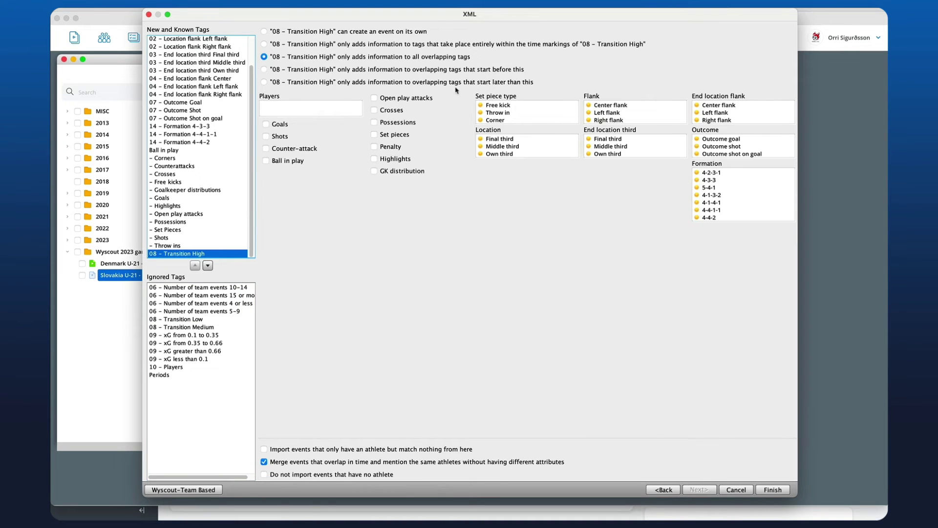
pyautogui.click(199, 490)
pyautogui.moveTo(573, 371); pyautogui.dragTo(681, 431)
pyautogui.scroll(-2, 409, 375)
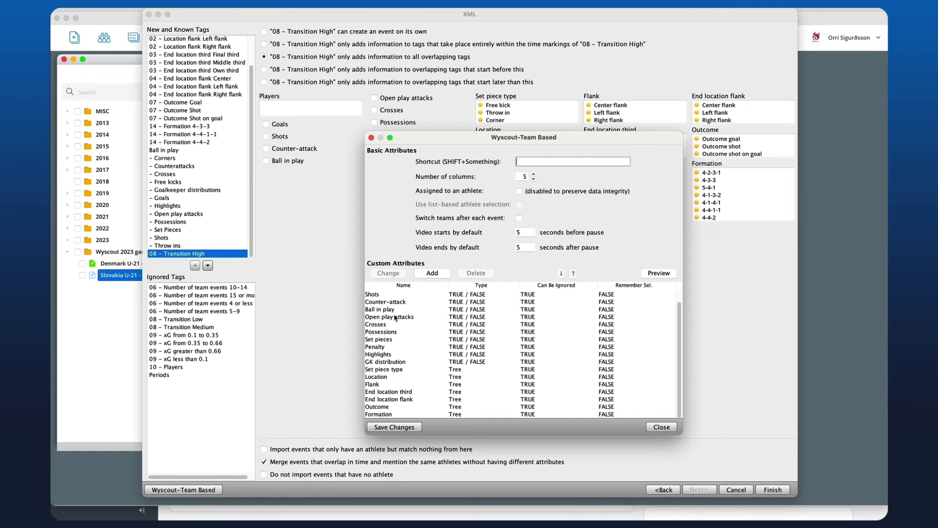
# Cancel the new custom attribute and close the formula settings, leaving them unchanged
pyautogui.click(438, 273)
pyautogui.click(551, 242)
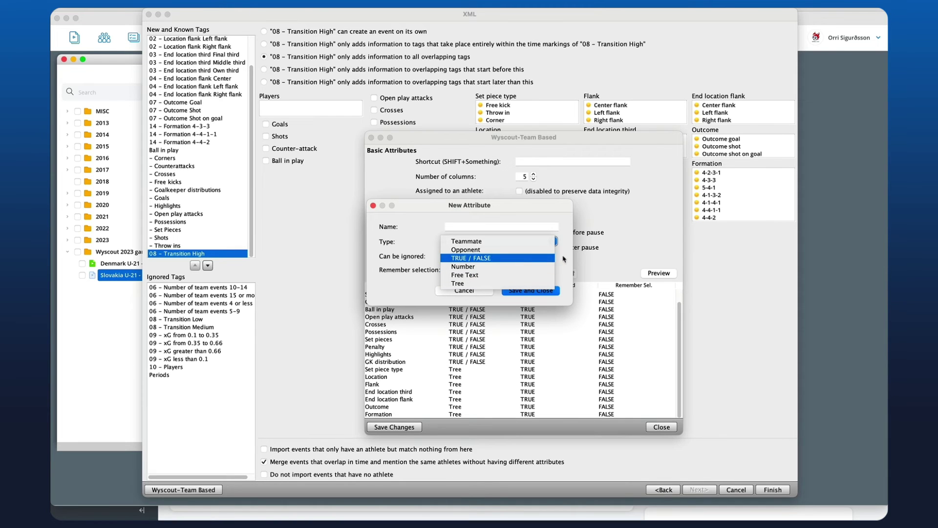
pyautogui.click(506, 260)
pyautogui.click(483, 290)
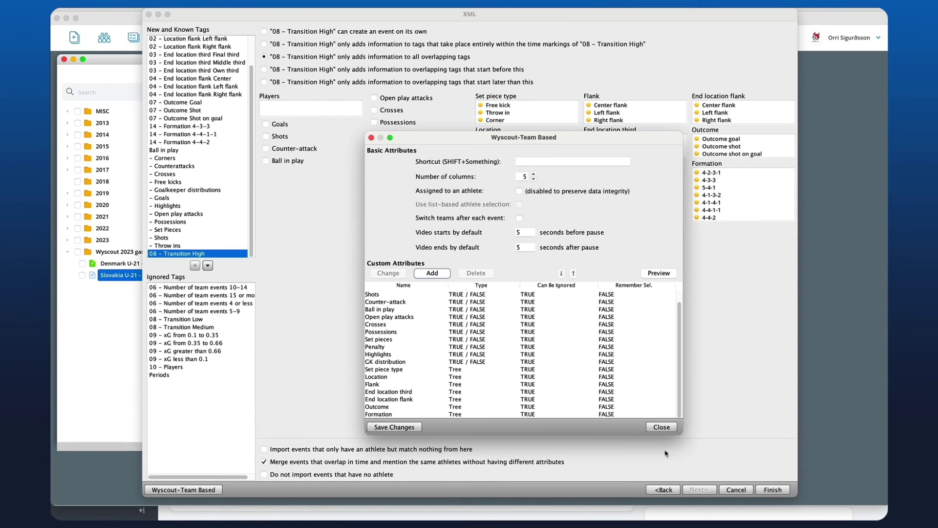
pyautogui.click(661, 427)
pyautogui.scroll(-1, 209, 233)
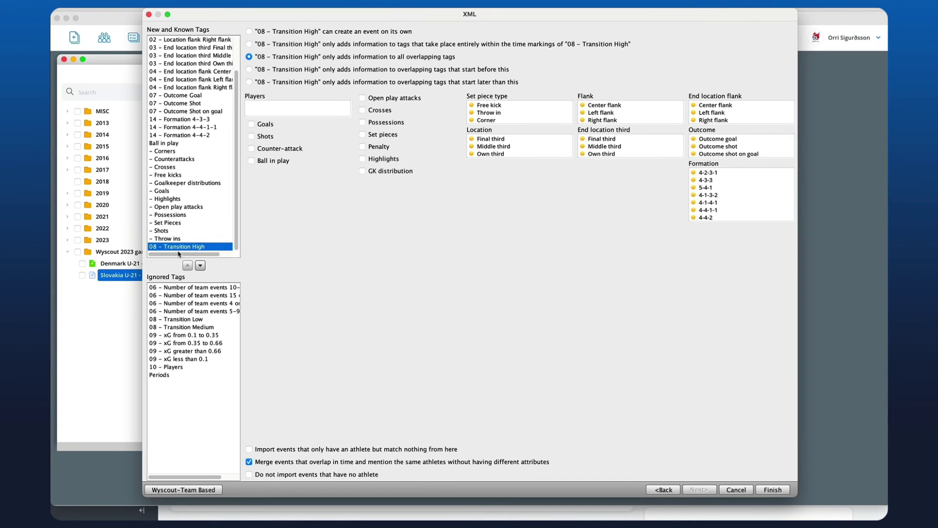
# Return '08 - Transition High' to Ignored Tags and select '01 - Location third Middle third'
pyautogui.click(200, 265)
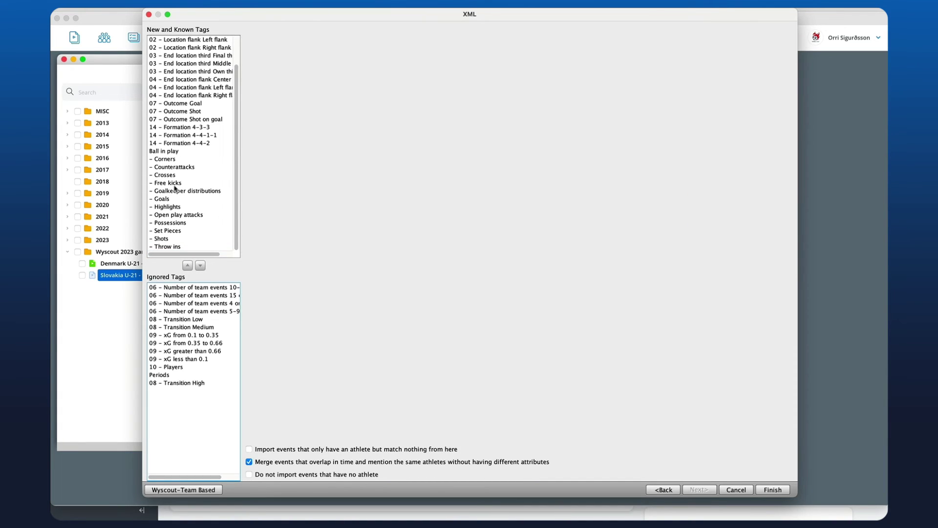
pyautogui.scroll(3, 205, 84)
pyautogui.click(196, 49)
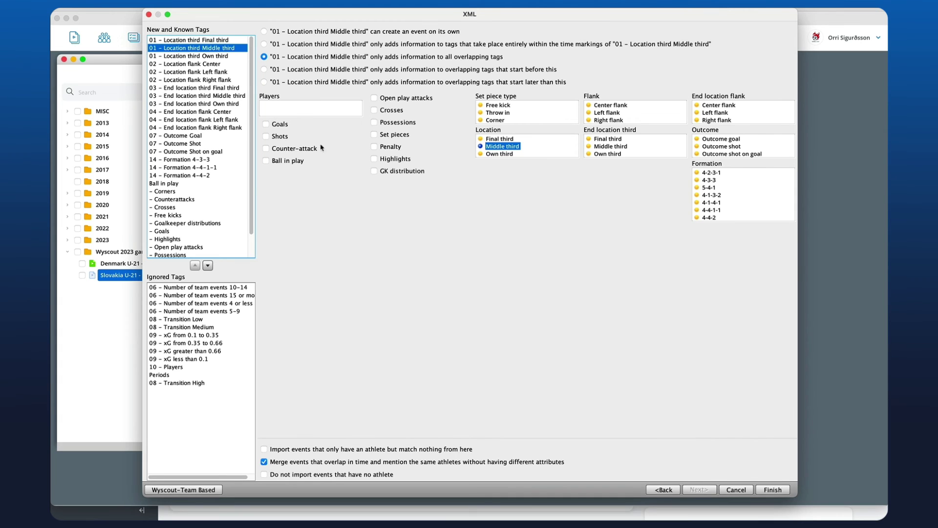
# Confirm the Wyscout XML import and view the resulting 353-event set
pyautogui.click(772, 489)
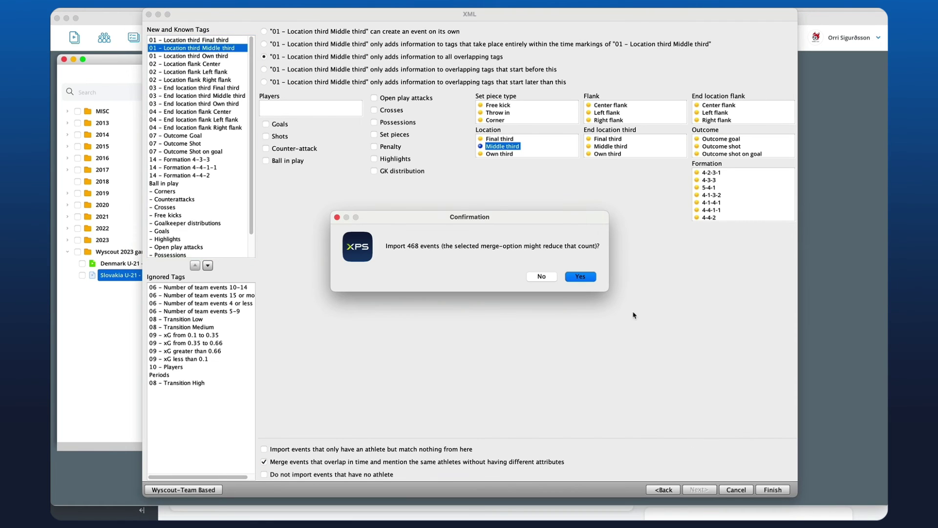
pyautogui.click(590, 278)
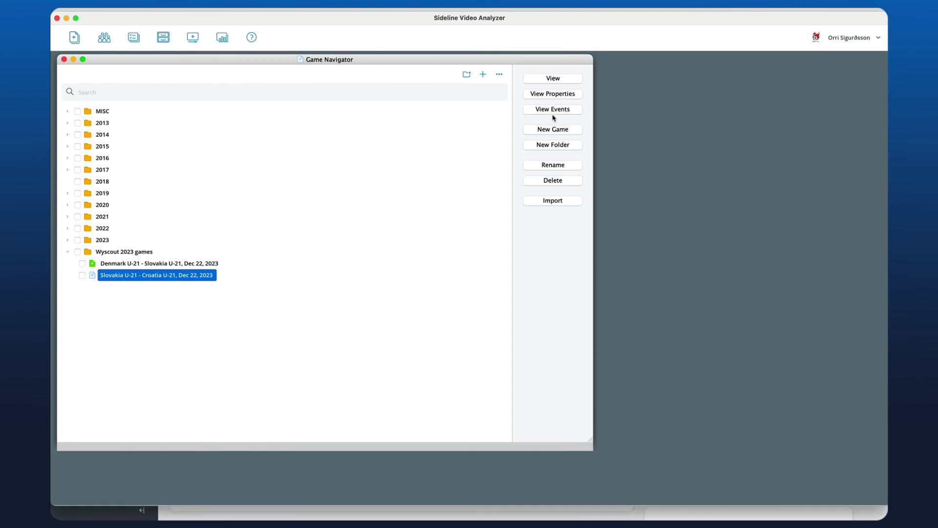
pyautogui.click(553, 111)
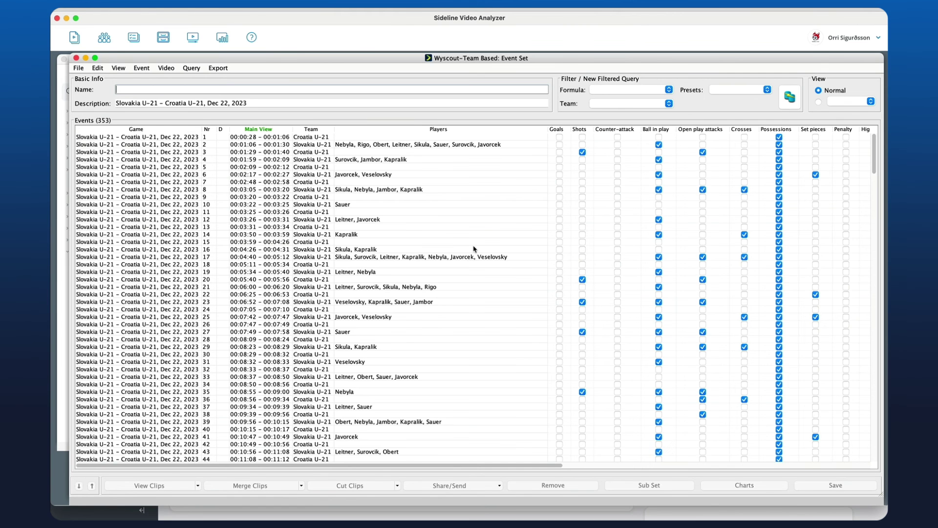